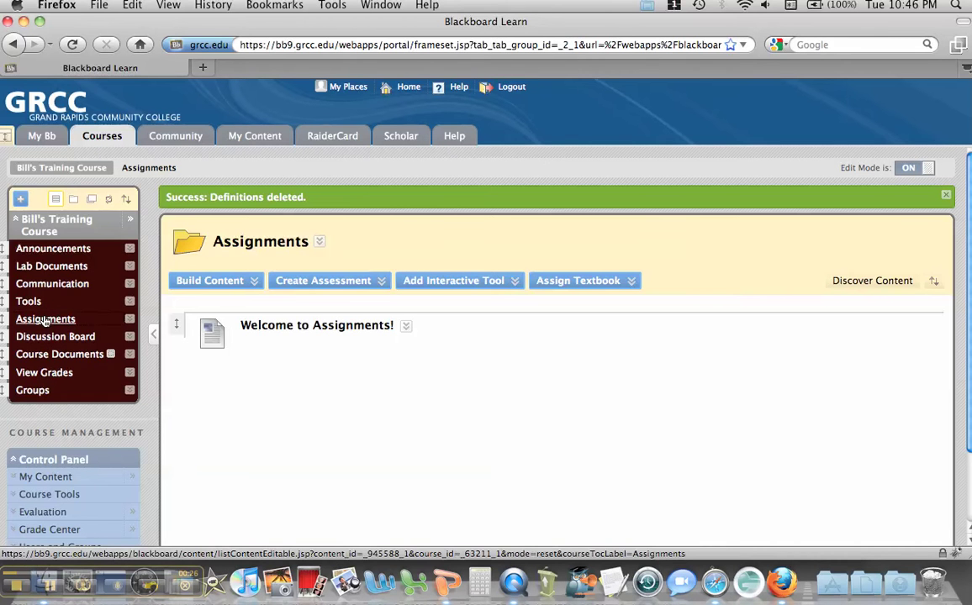
- Reload the course's Assignments area and show the Add Interactive Tool choices
left_click(45, 320)
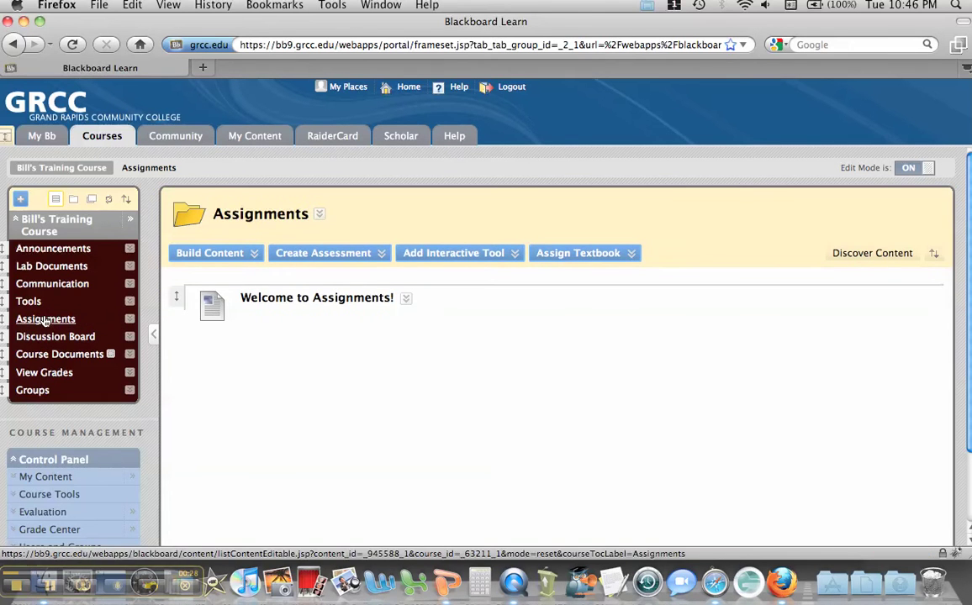
mouse_move(469, 259)
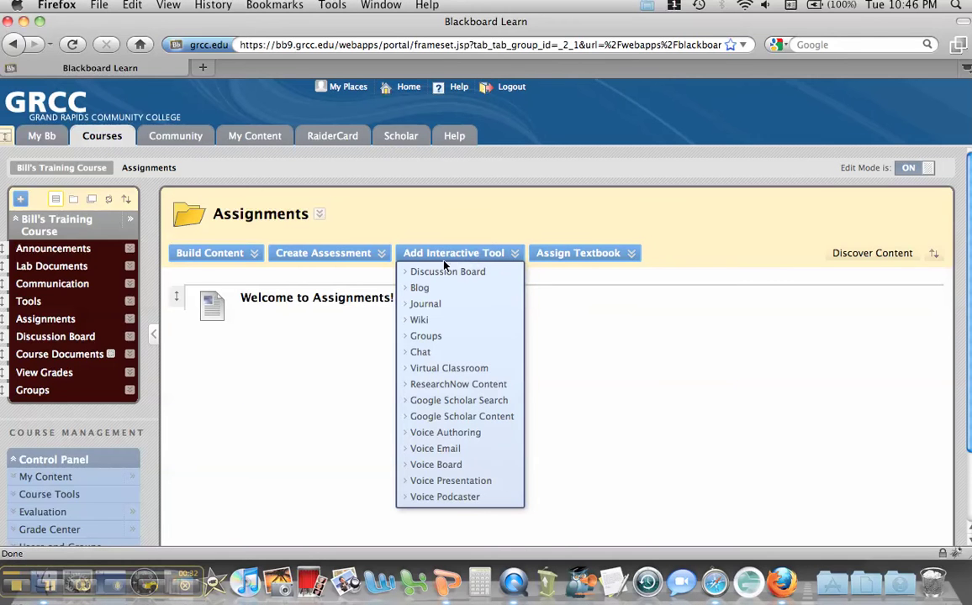
- Create a wiki named 'Definitions' with instructions 'All definitions must be chemically related'
left_click(423, 321)
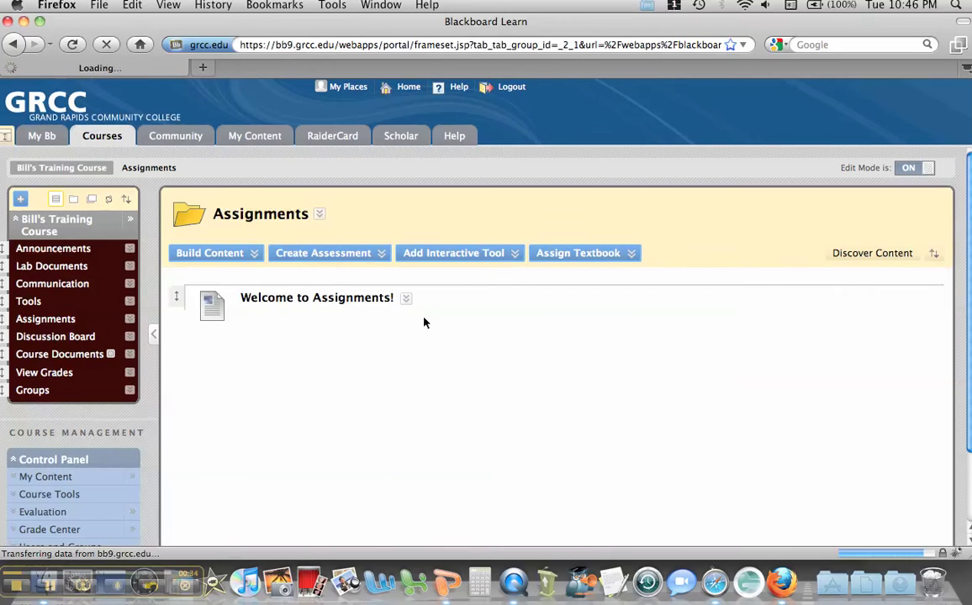
left_click(358, 394)
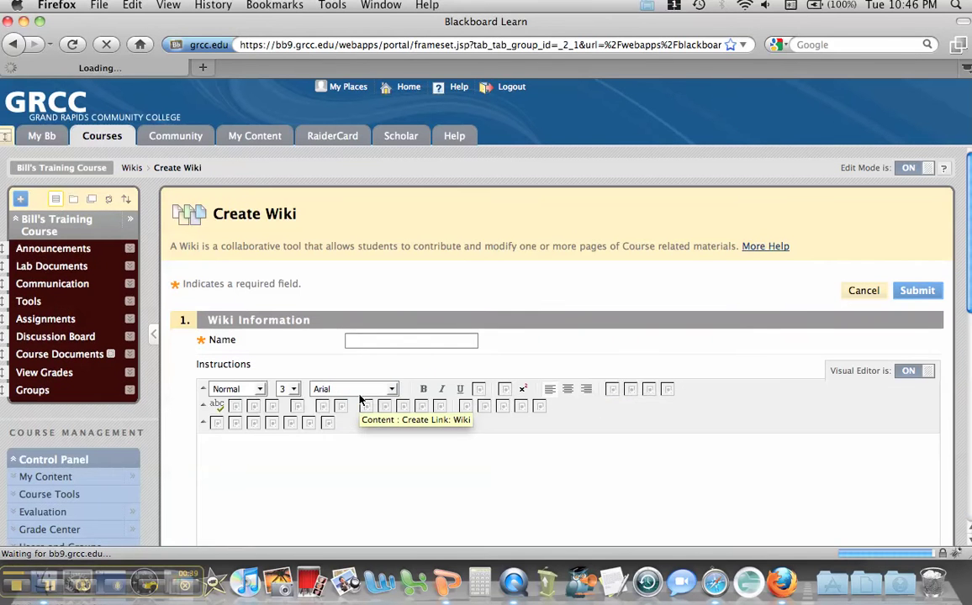
left_click(386, 340)
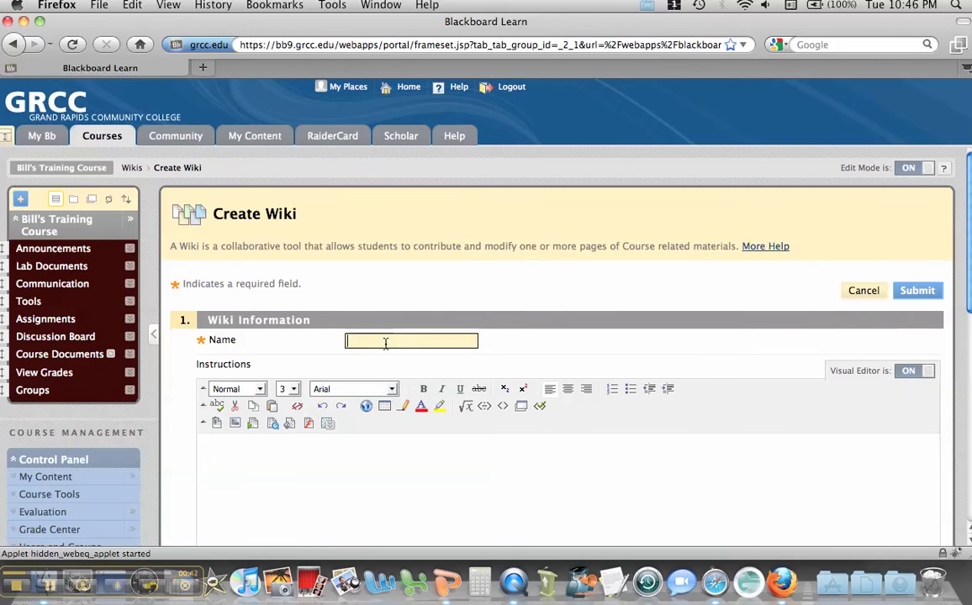
type("Definitions")
left_click(410, 479)
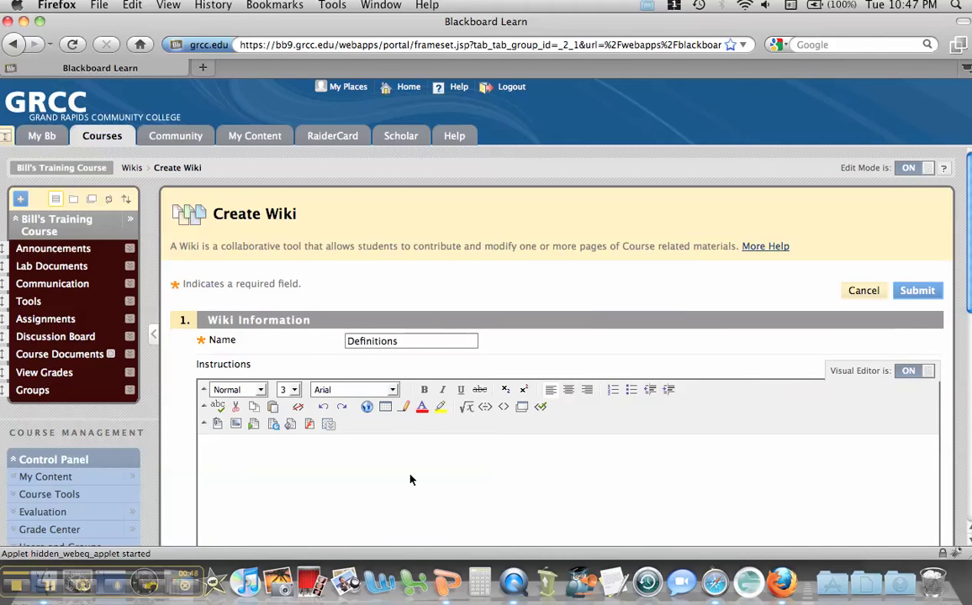
type("All definitions")
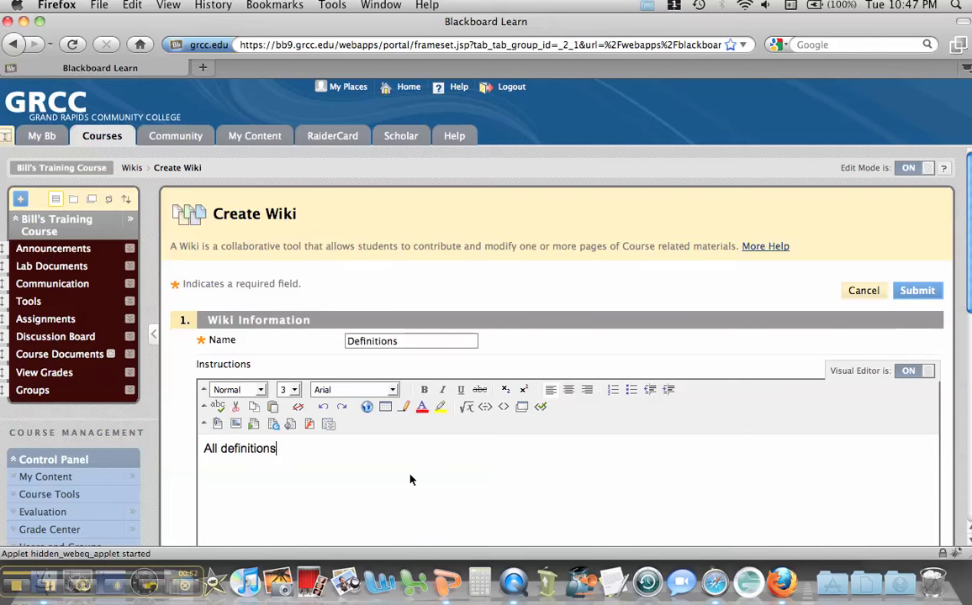
type(" must be chemic")
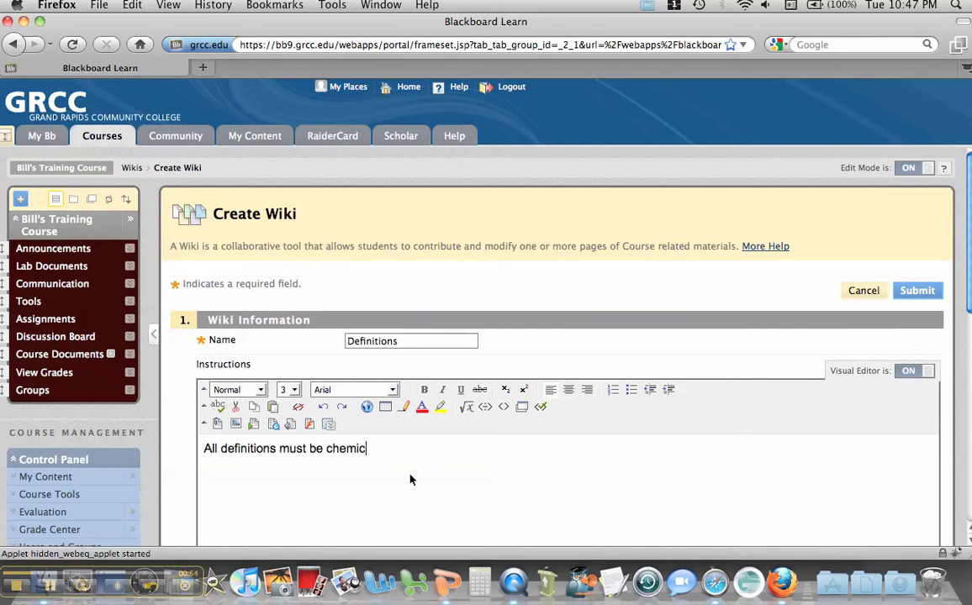
type("ally related.")
- Make the Definitions wiki graded with 5 points possible and submit it
scroll(520, 464, "down", 3)
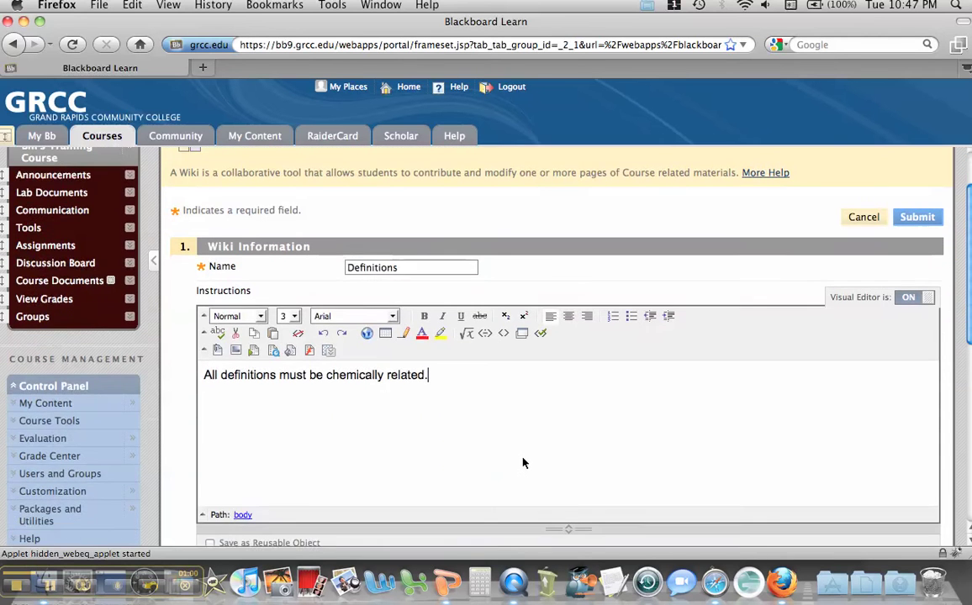
scroll(522, 463, "down", 8)
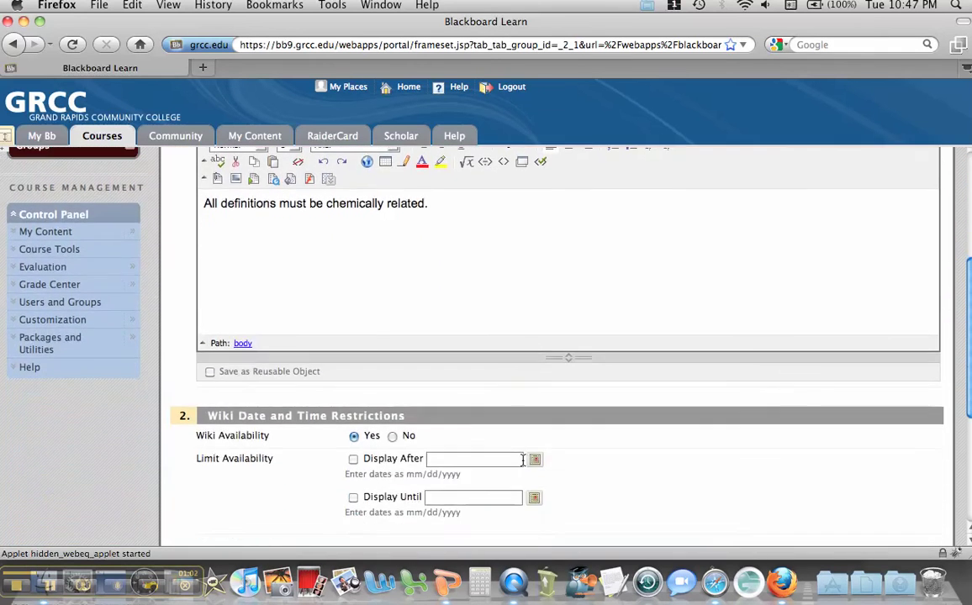
scroll(522, 463, "down", 1)
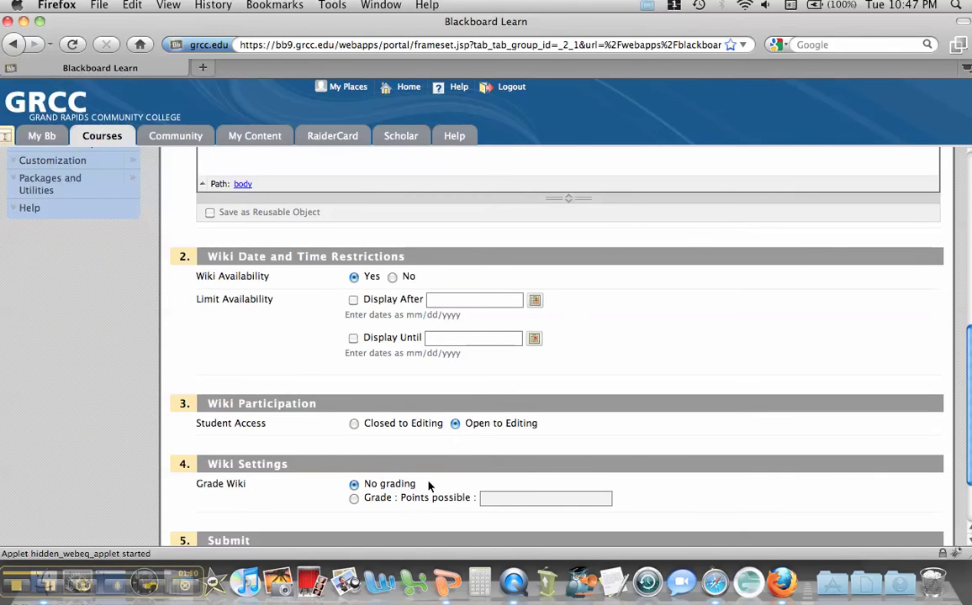
left_click(354, 499)
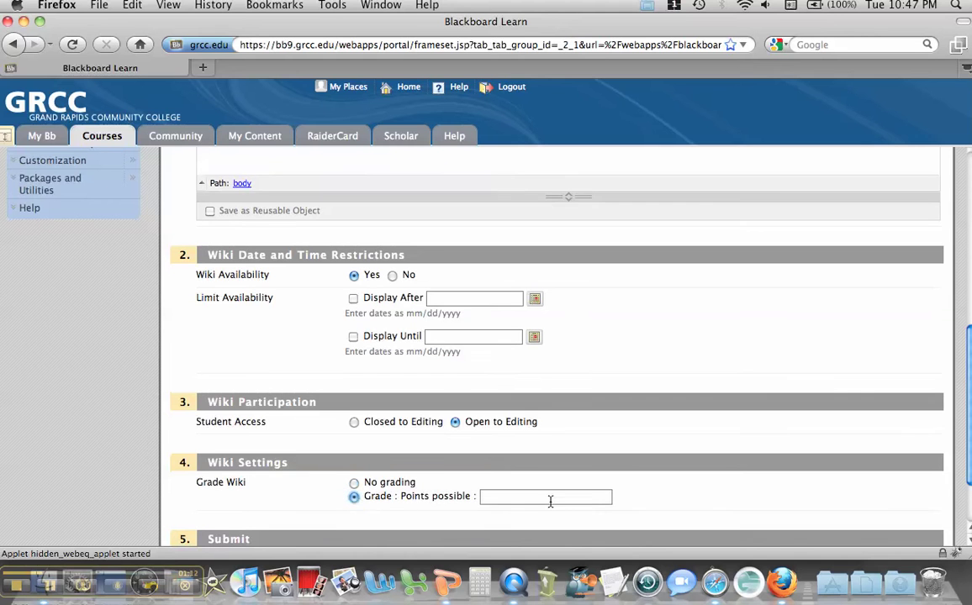
left_click(549, 499)
type("5")
left_click(710, 485)
scroll(605, 475, "down", 3)
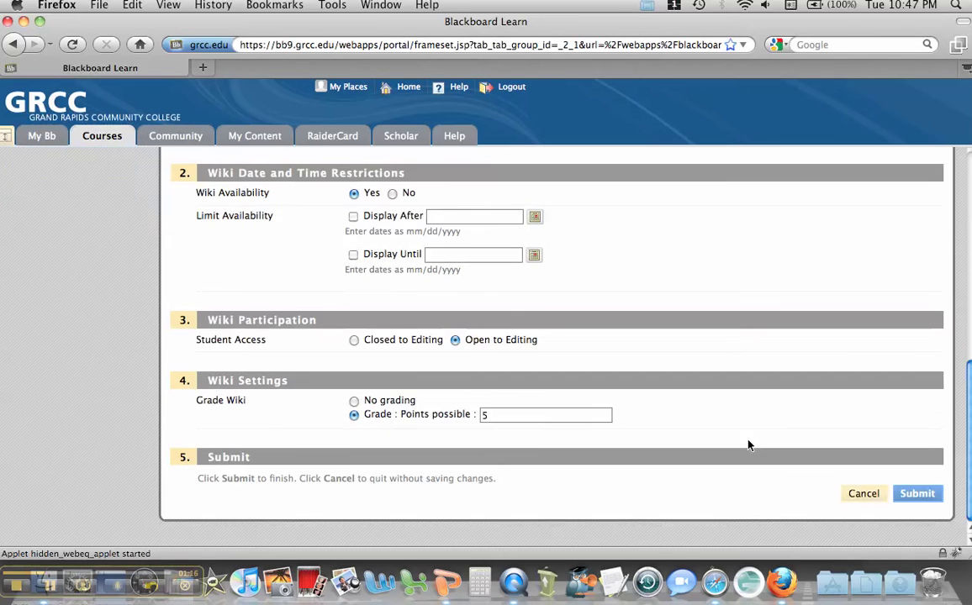
left_click(917, 494)
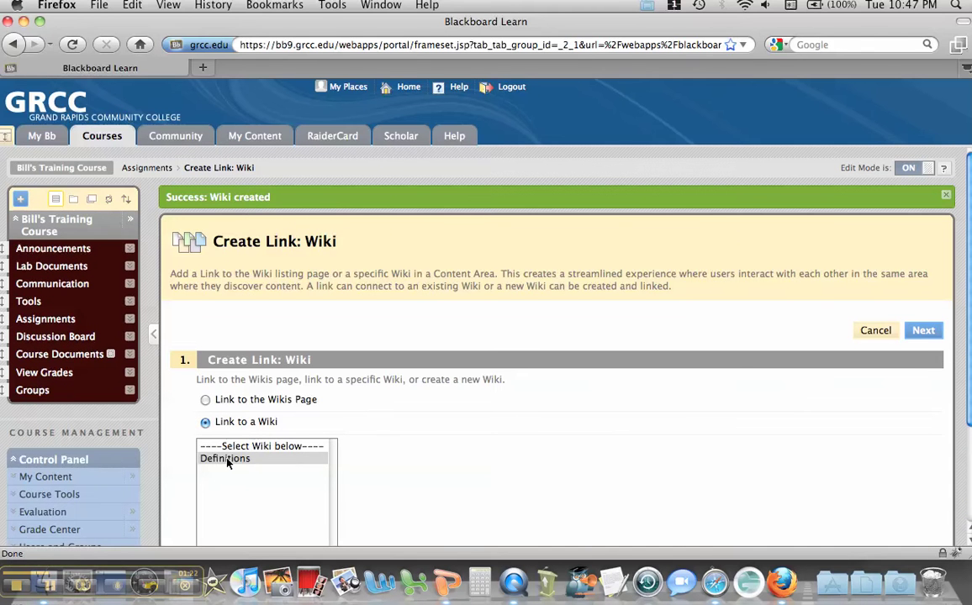
- Link the Definitions wiki into Assignments with its instructions shown beneath the link
left_click(923, 331)
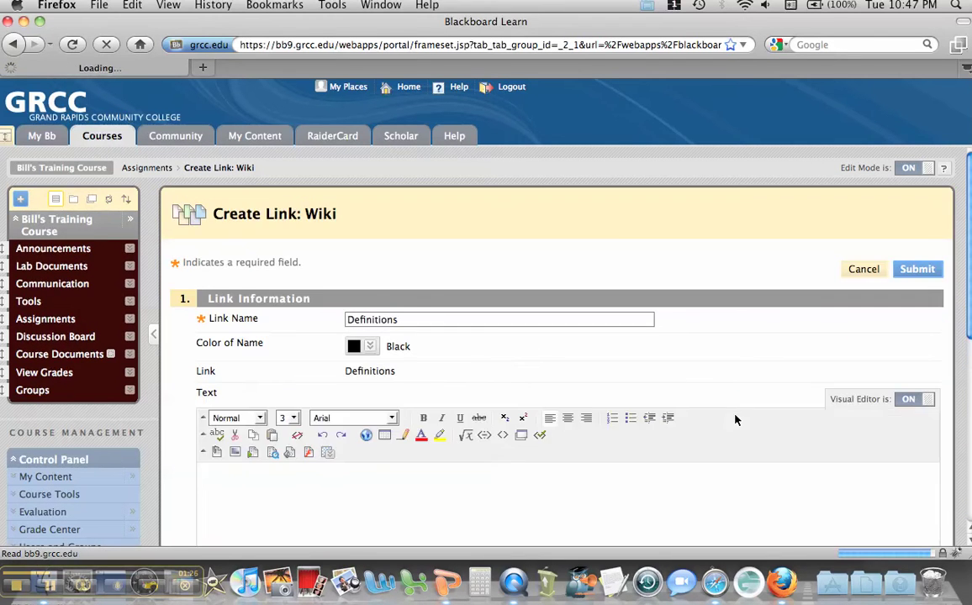
scroll(735, 420, "down", 3)
scroll(735, 421, "down", 5)
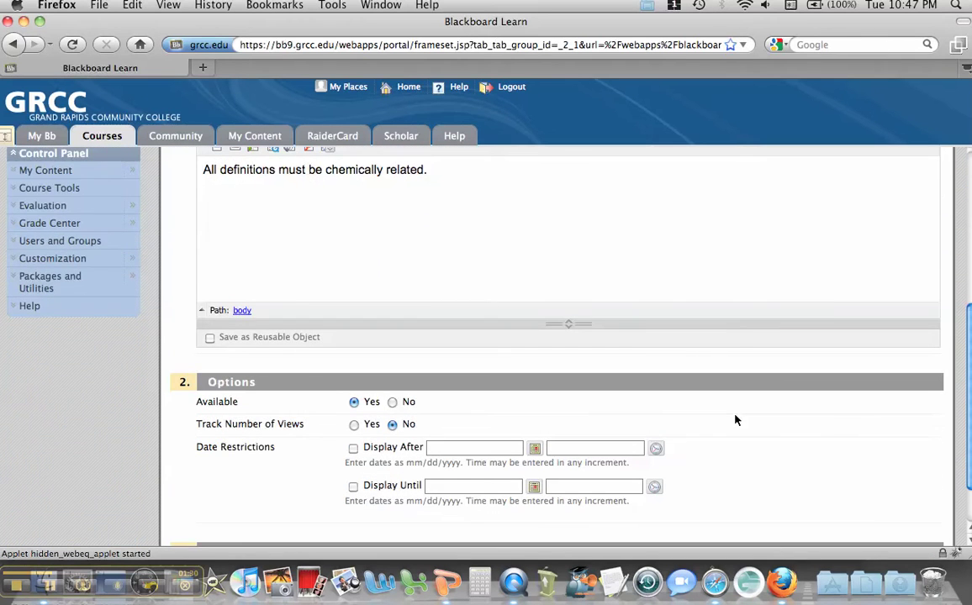
scroll(736, 421, "up", 8)
left_click(915, 259)
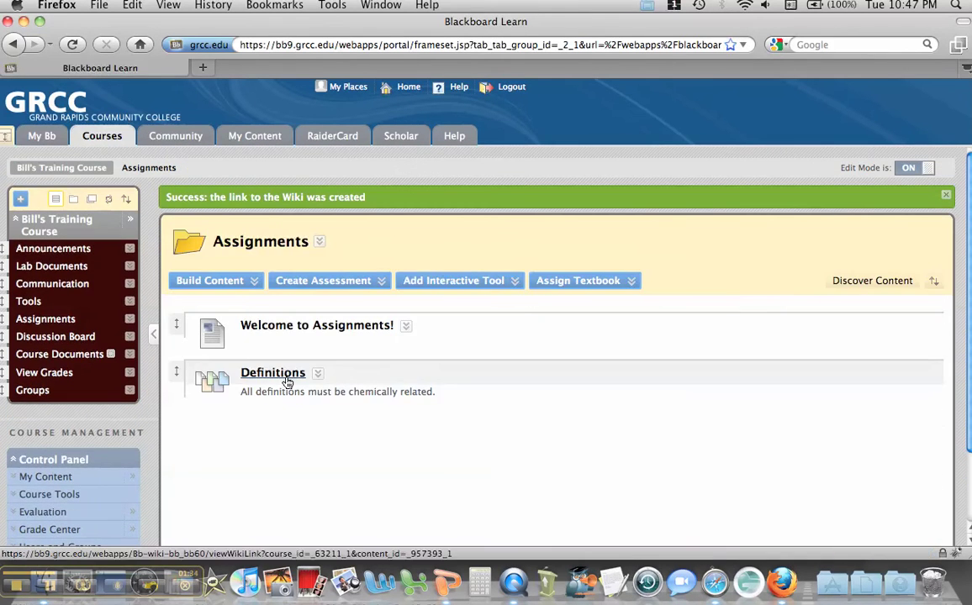
- Create the 'Atom' page in Definitions with content 'Smallest building block of matter.'
left_click(286, 377)
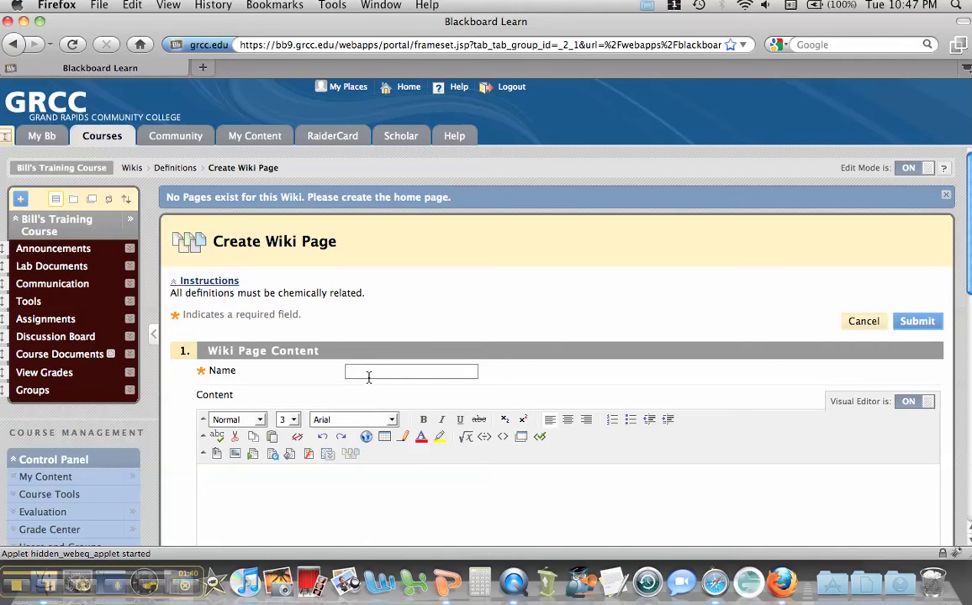
left_click(369, 378)
type("Atom")
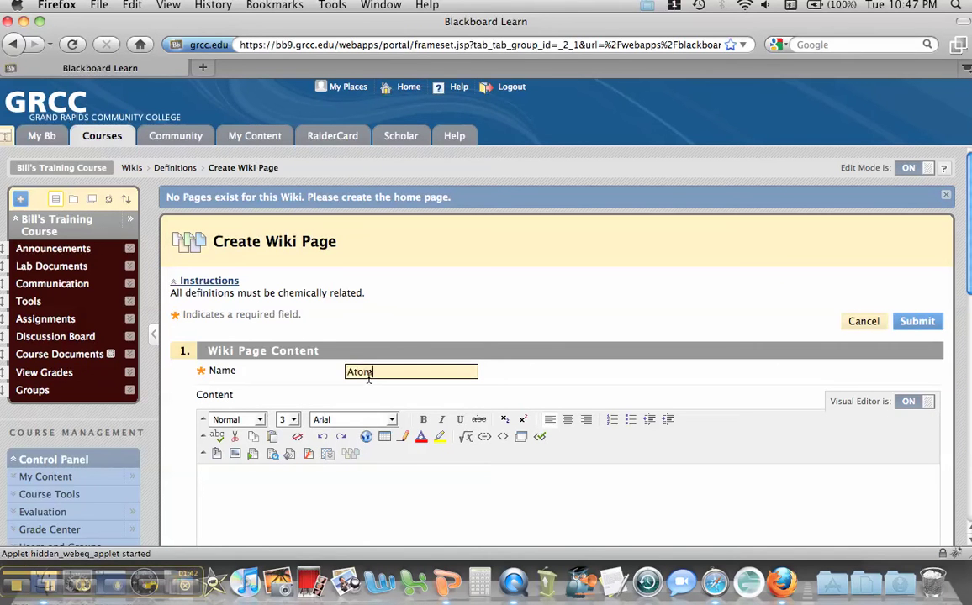
left_click(363, 482)
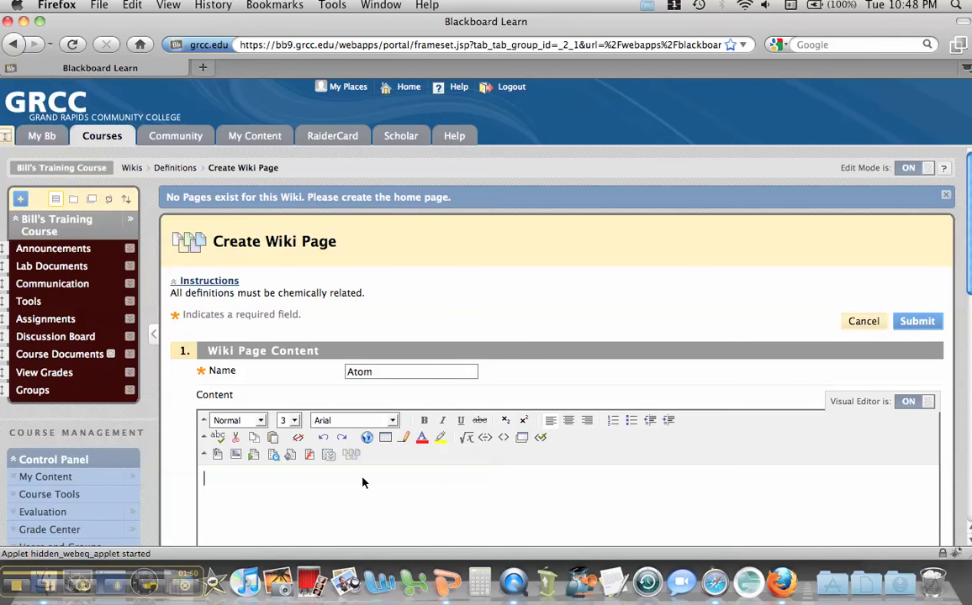
type("Smallest B")
key("BackSpace")
type("building ")
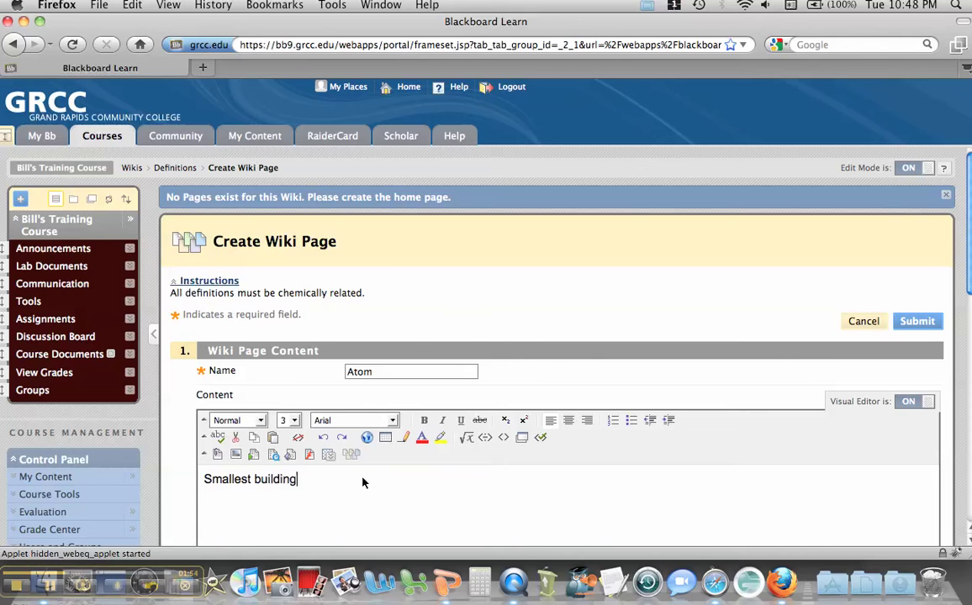
type("block of matter.")
scroll(570, 448, "down", 1)
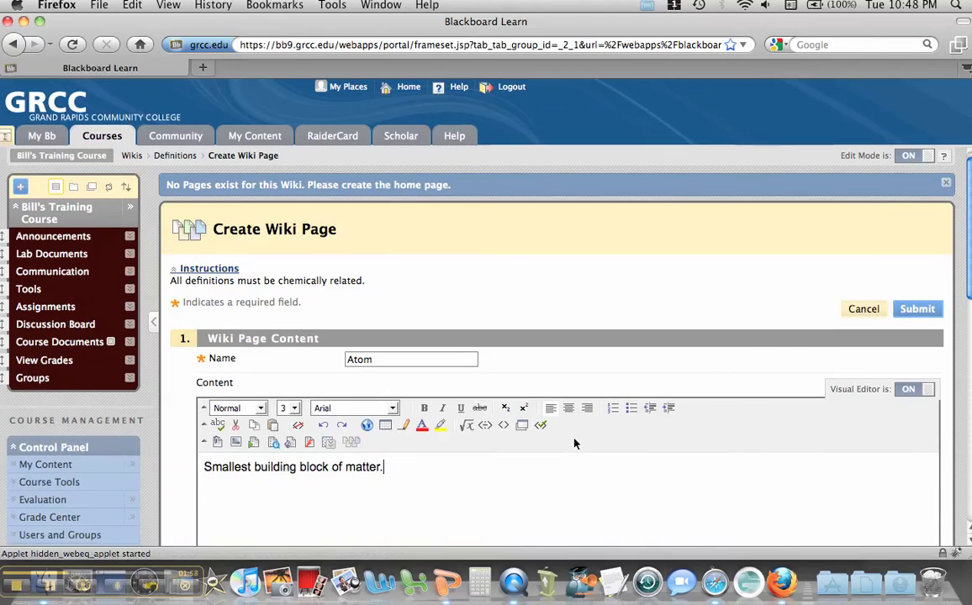
left_click(910, 311)
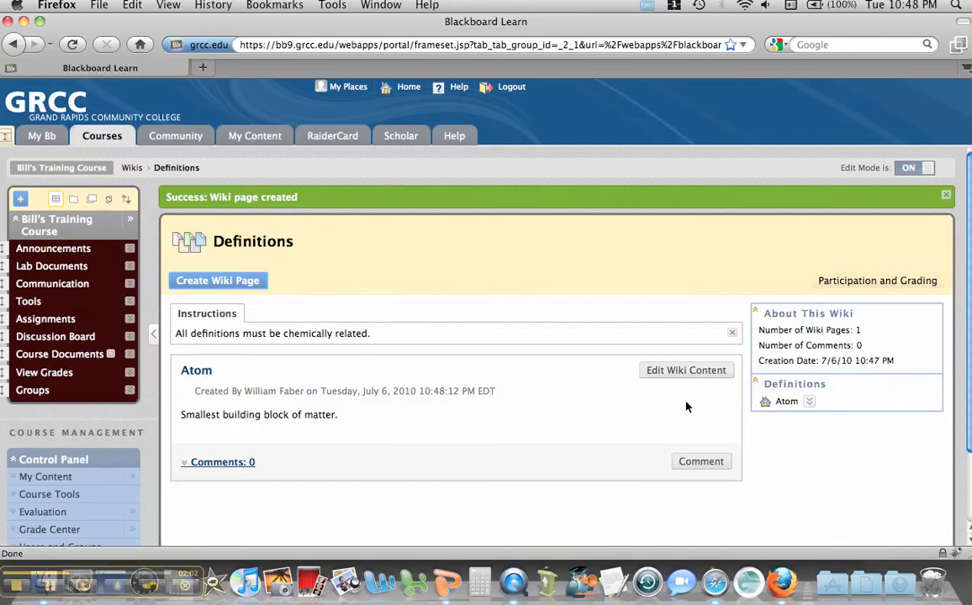
left_click(718, 576)
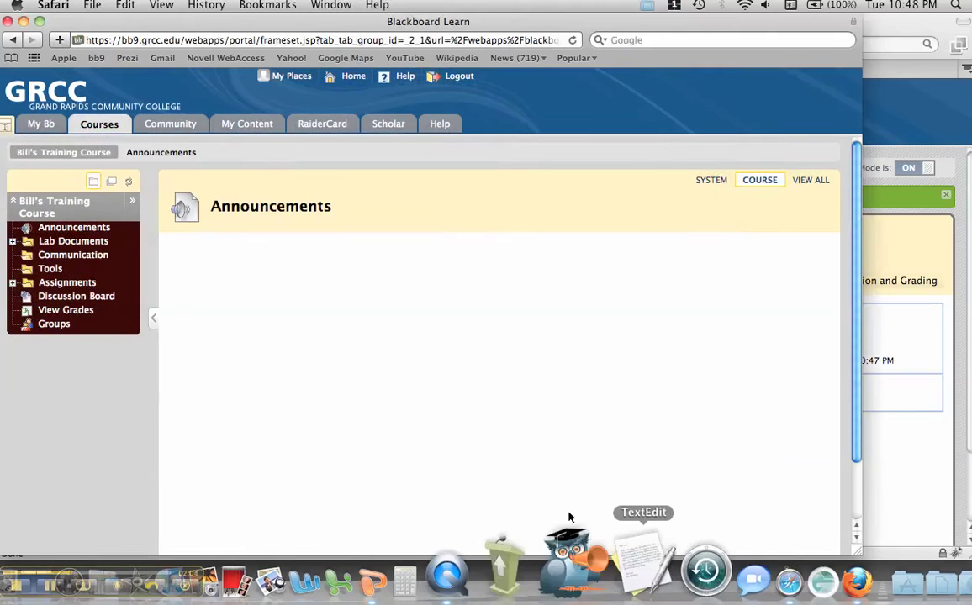
left_click(82, 286)
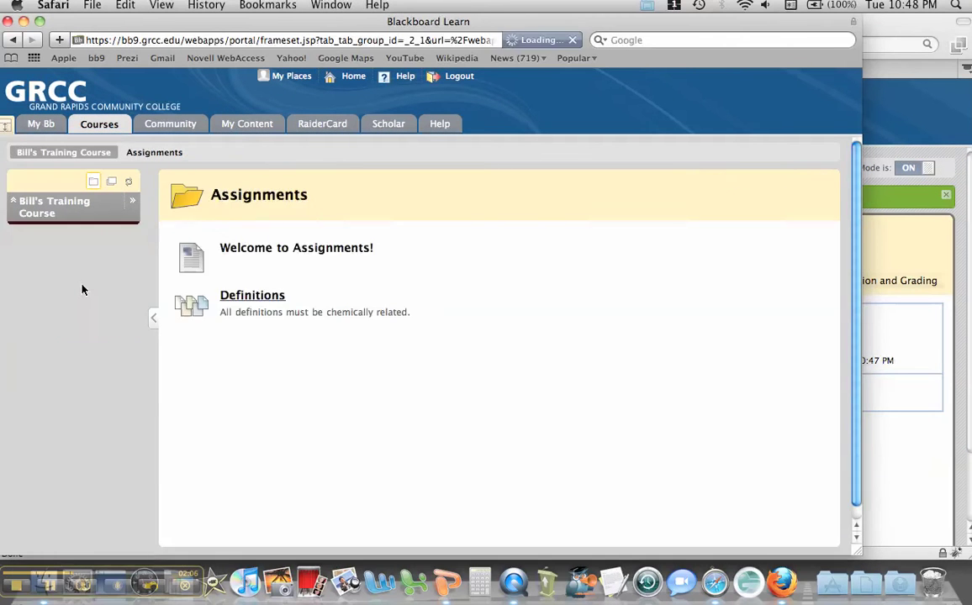
left_click(243, 299)
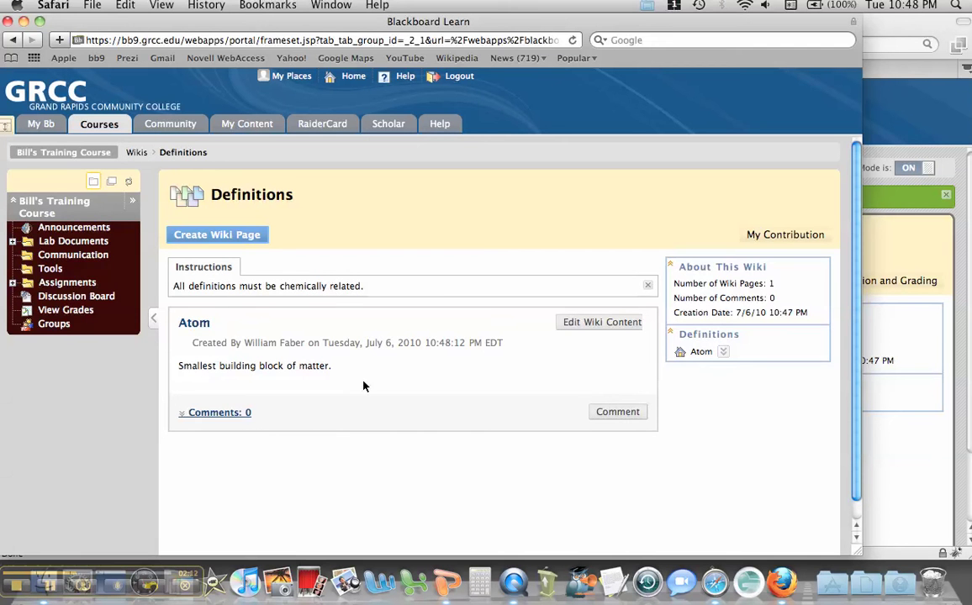
left_click_drag(229, 344, 280, 344)
left_click(286, 361)
left_click(253, 238)
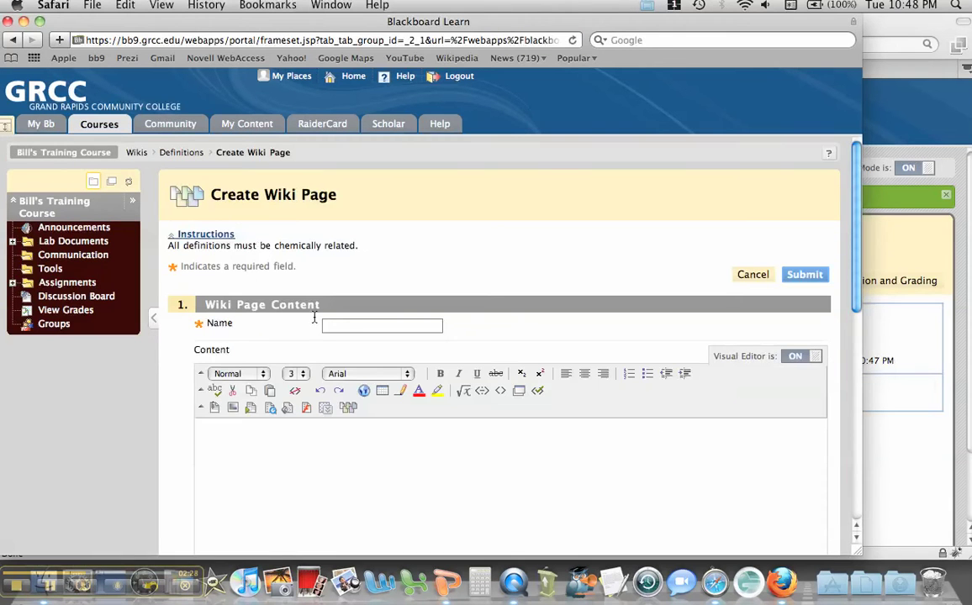
- Create the 'matter' page with content 'Anything that has mass and occupies volume.'
left_click(325, 326)
type("matter")
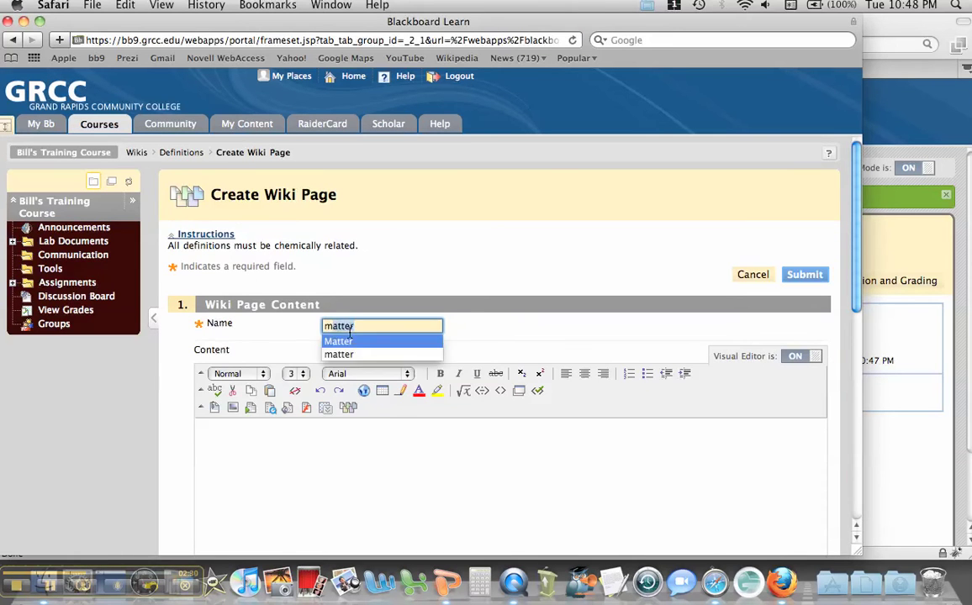
left_click(402, 474)
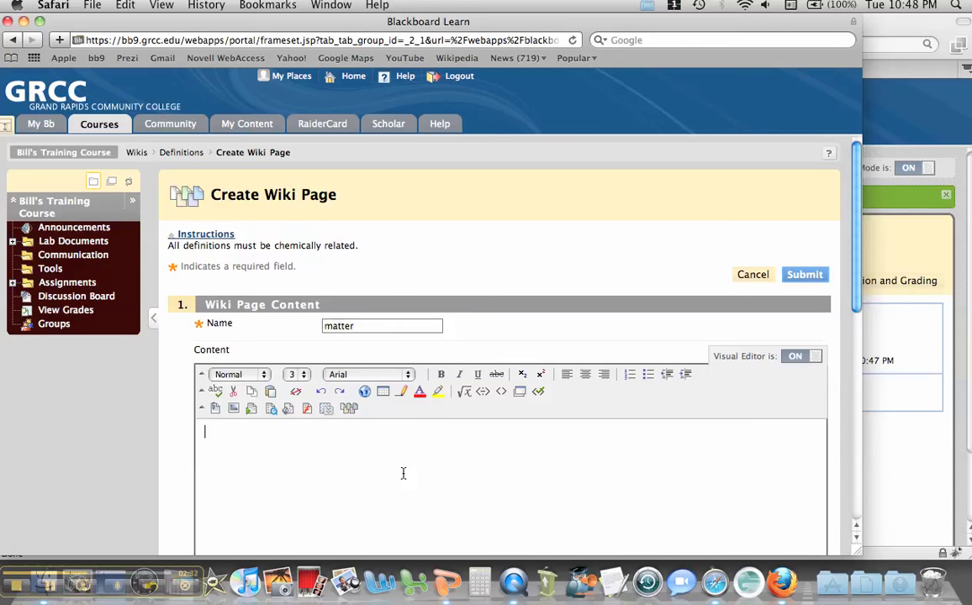
type("Anything that ")
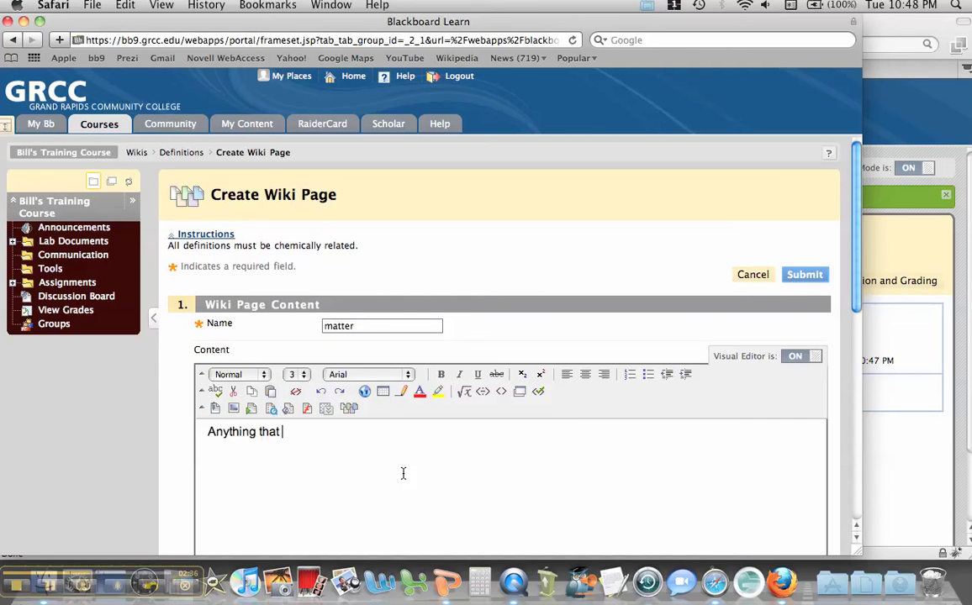
type("has mass and o")
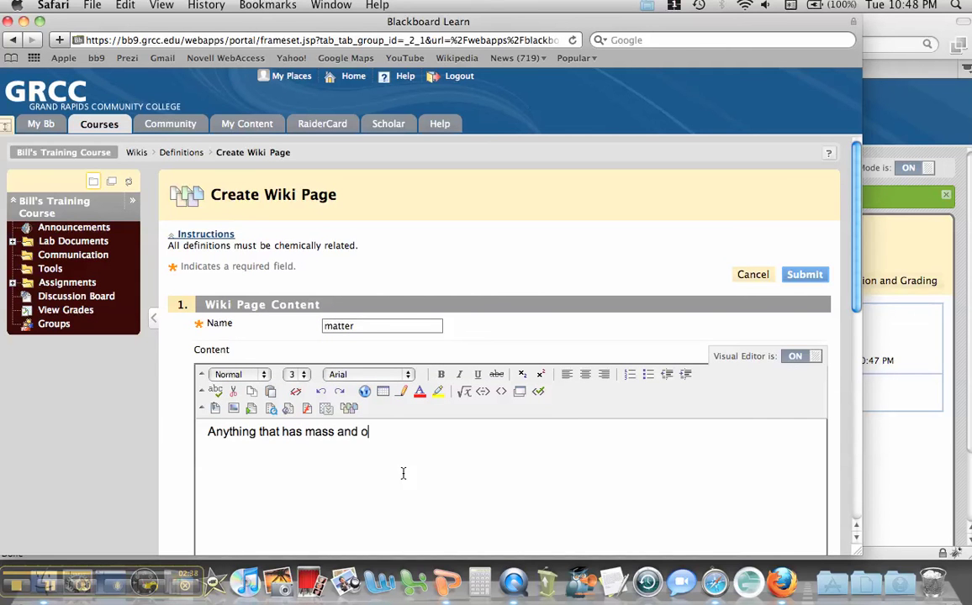
type("ccupies volume.")
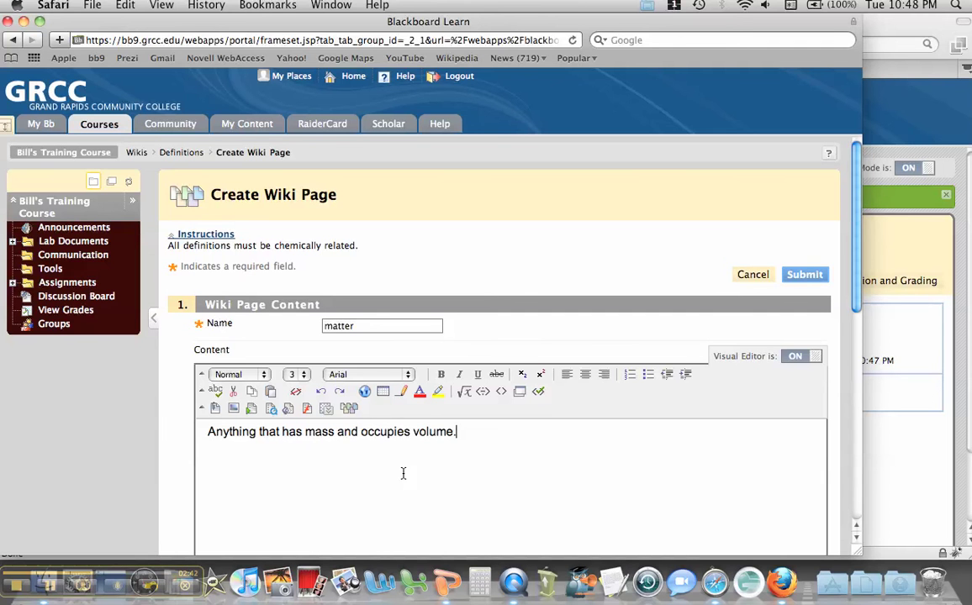
left_click(794, 276)
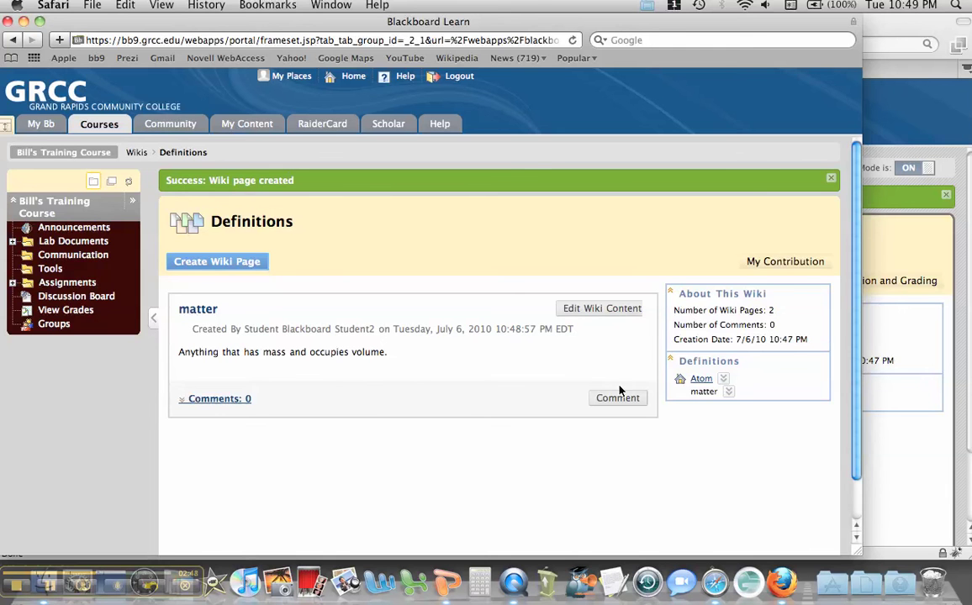
- Edit the Atom page's content and select the word 'matter' to link it
left_click(700, 379)
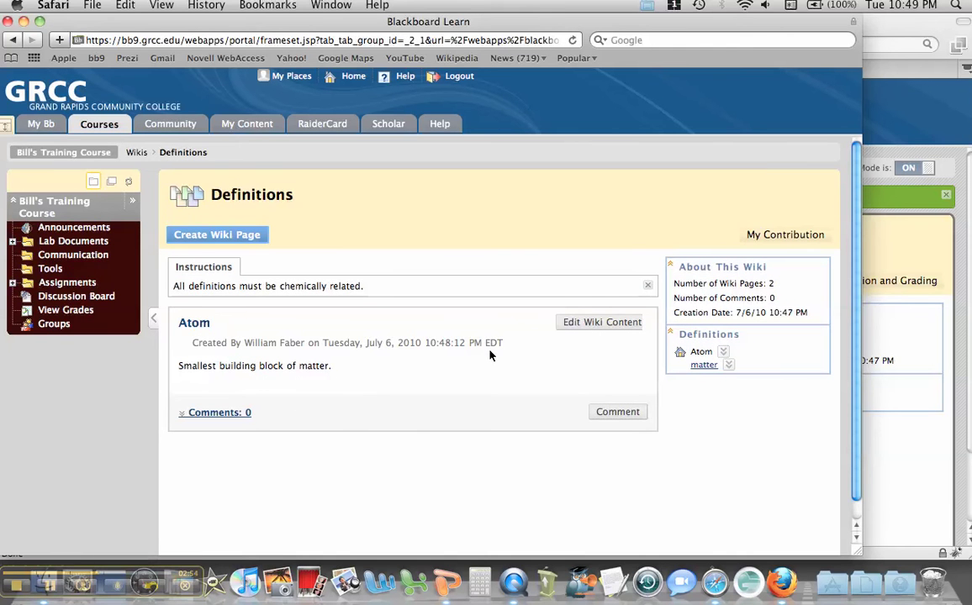
left_click(568, 333)
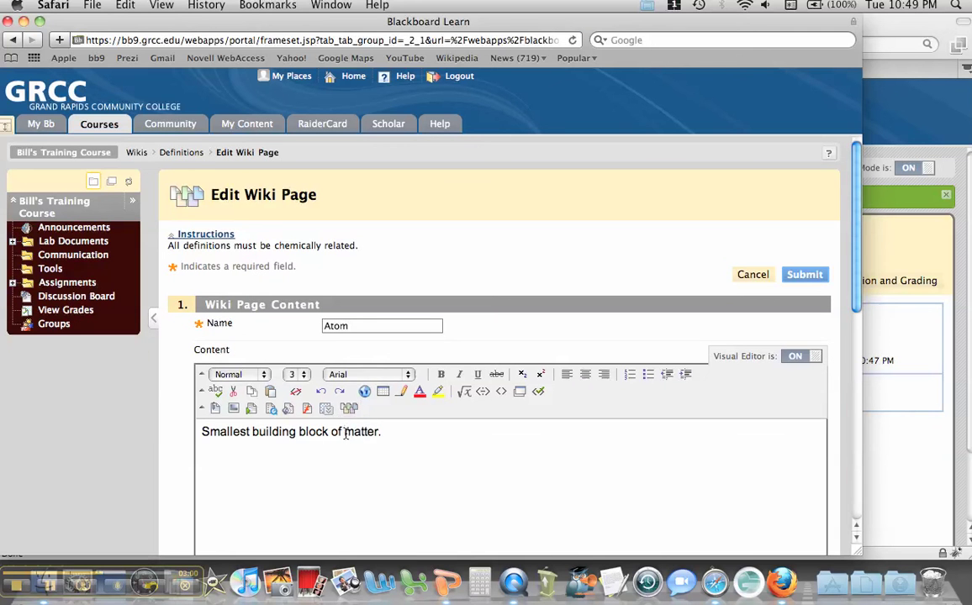
left_click_drag(344, 432, 380, 432)
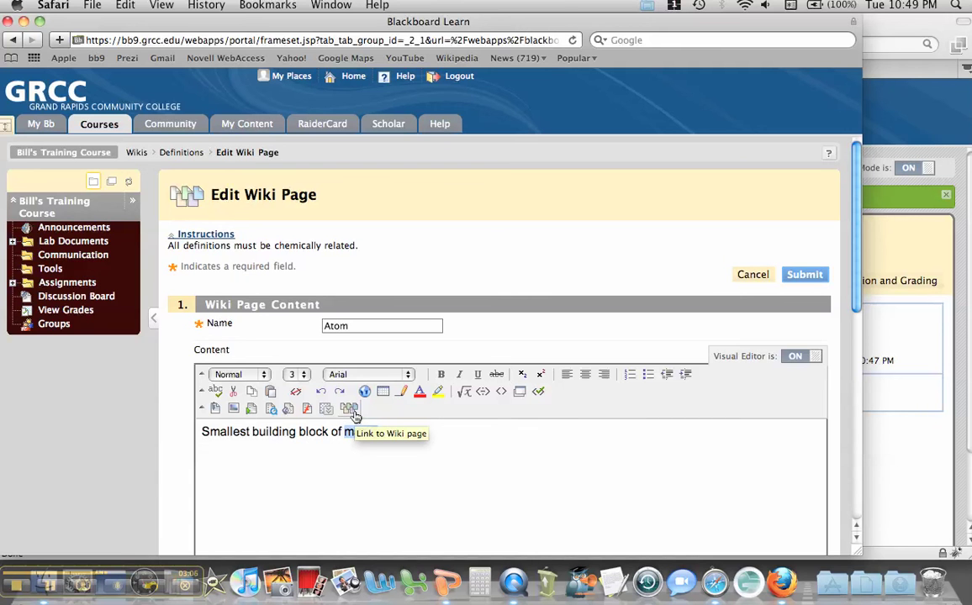
left_click(354, 415)
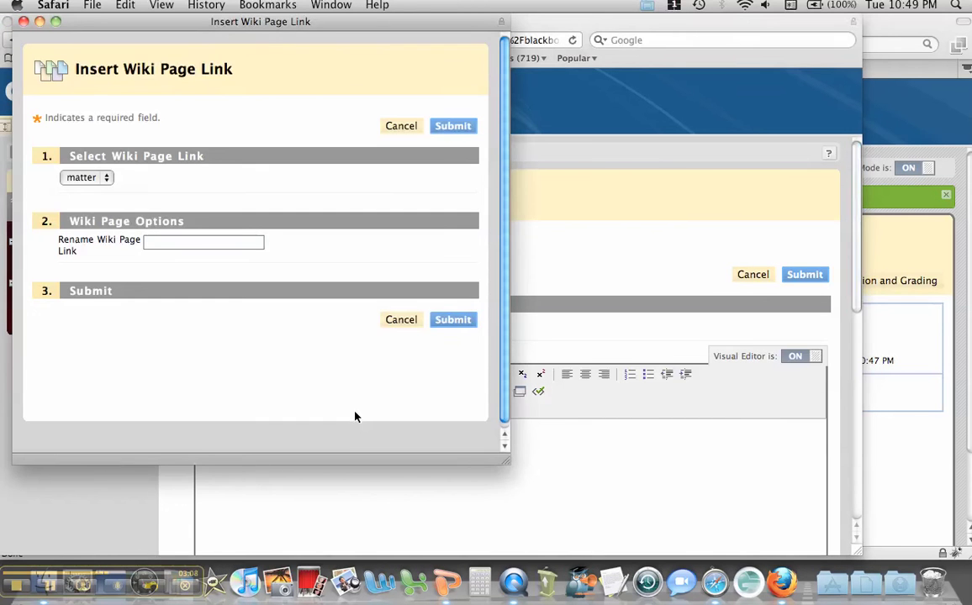
- Link the selected word to the 'matter' wiki page and save the edited Atom page
left_click(85, 180)
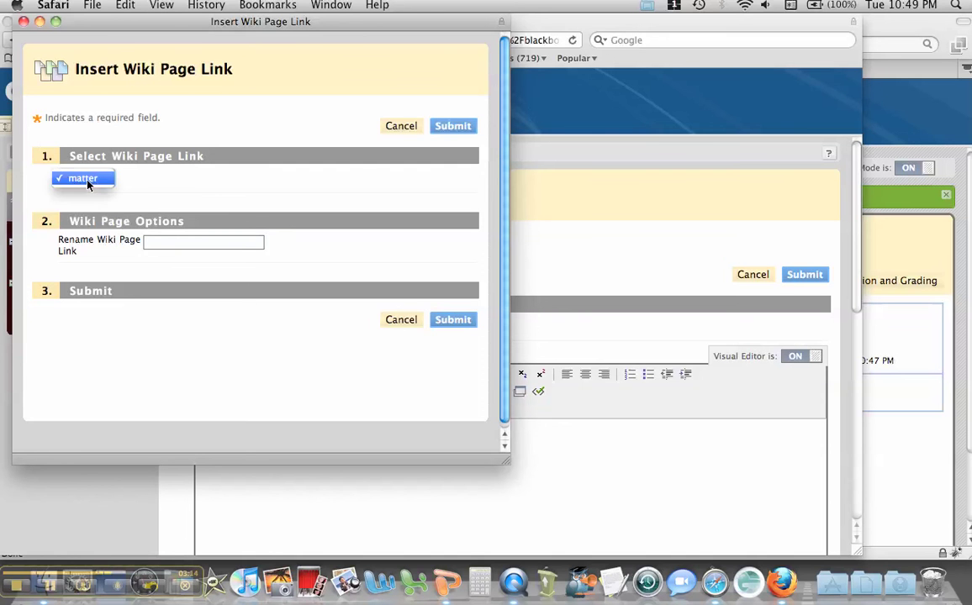
left_click(449, 133)
left_click(452, 126)
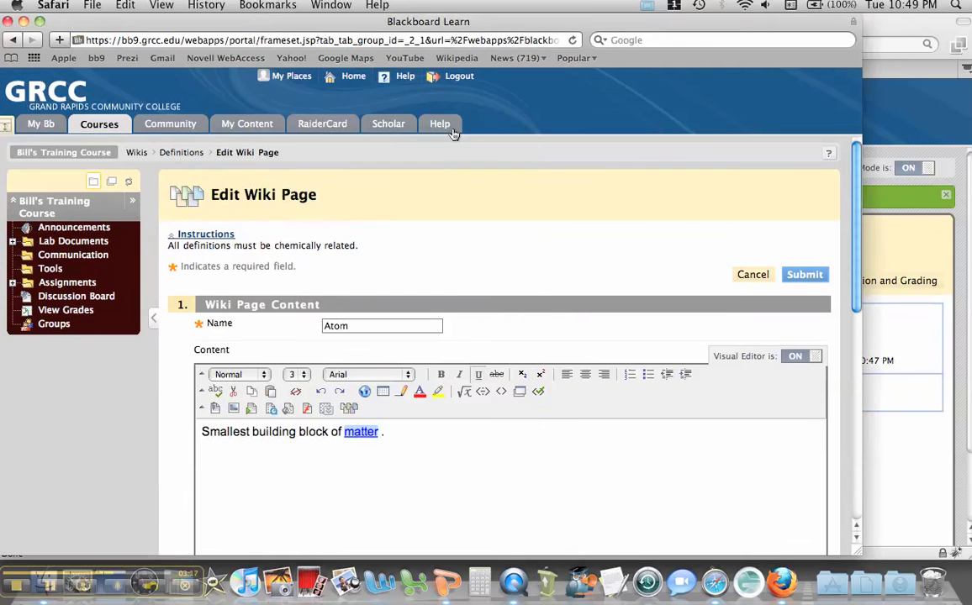
left_click(803, 277)
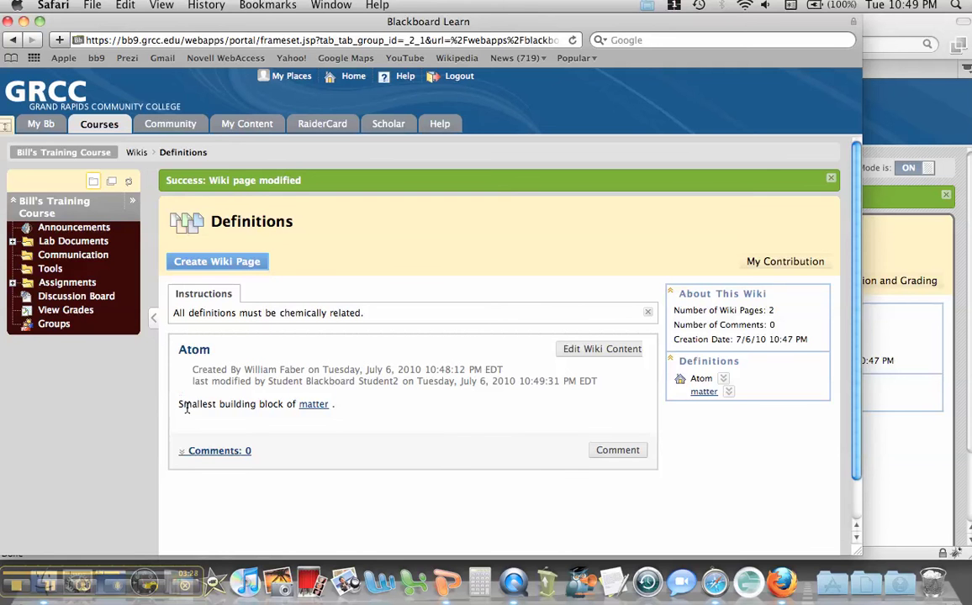
- Follow the new 'matter' link in the Atom definition to the matter page
left_click(316, 406)
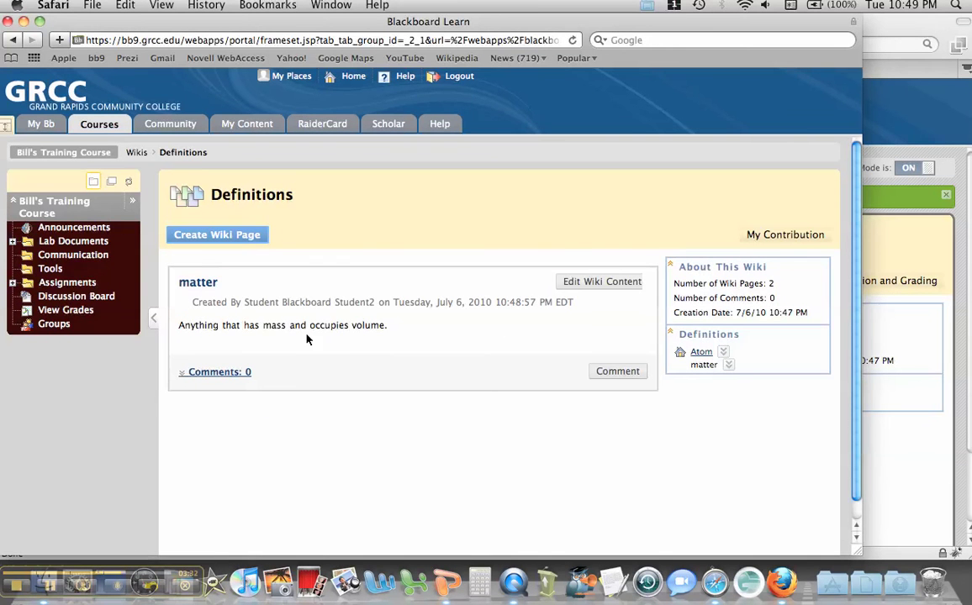
- In the instructor's Firefox session, show the Definitions wiki's Participation and Grading summary
left_click(878, 463)
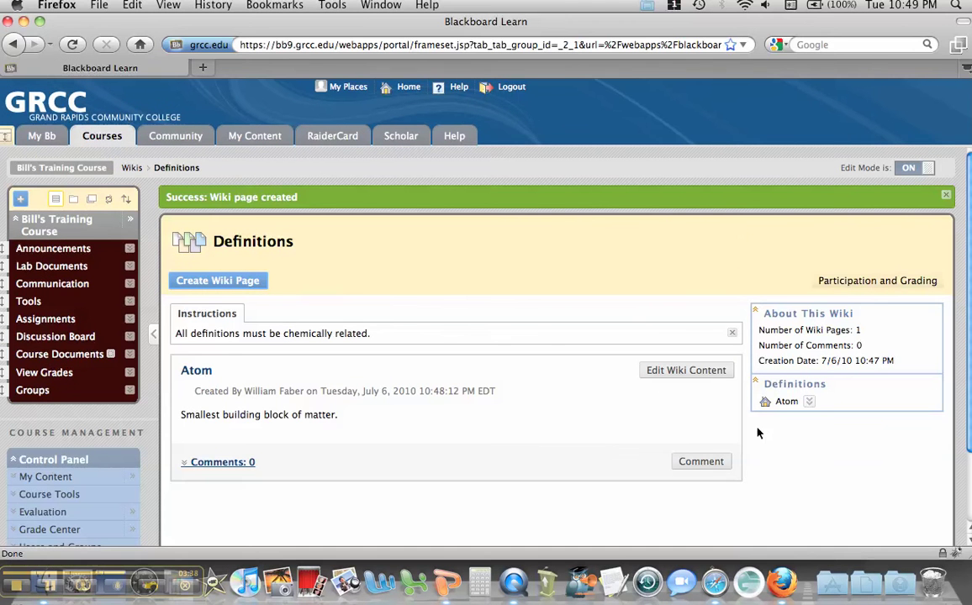
left_click(851, 287)
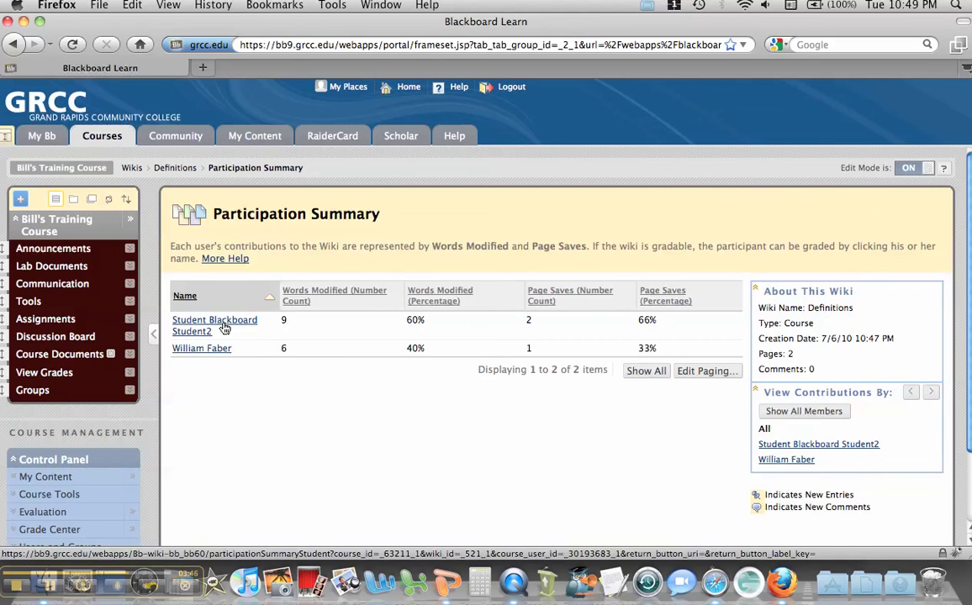
- Open the student's Participant's Contribution page showing Atom and matter edits, currently ungraded out of 5.0
left_click(225, 326)
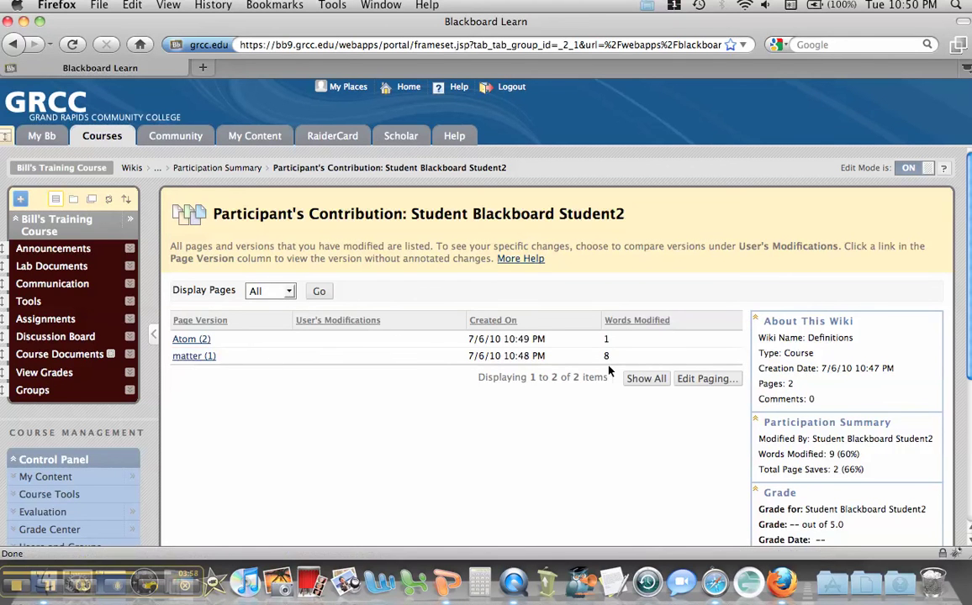
scroll(590, 420, "down", 3)
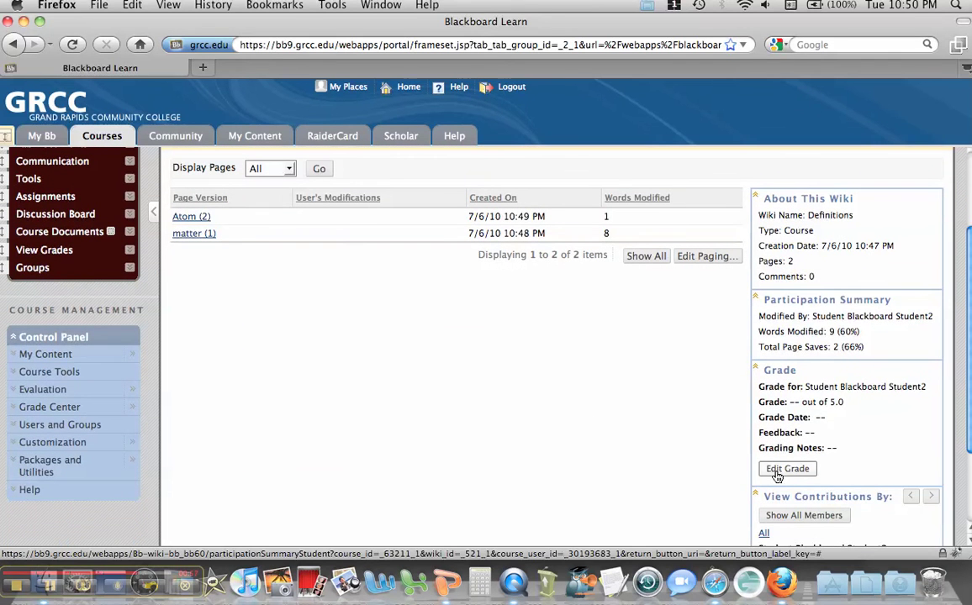
- Give the student's wiki contribution a grade of 5 with feedback 'great job' and save it
left_click(776, 472)
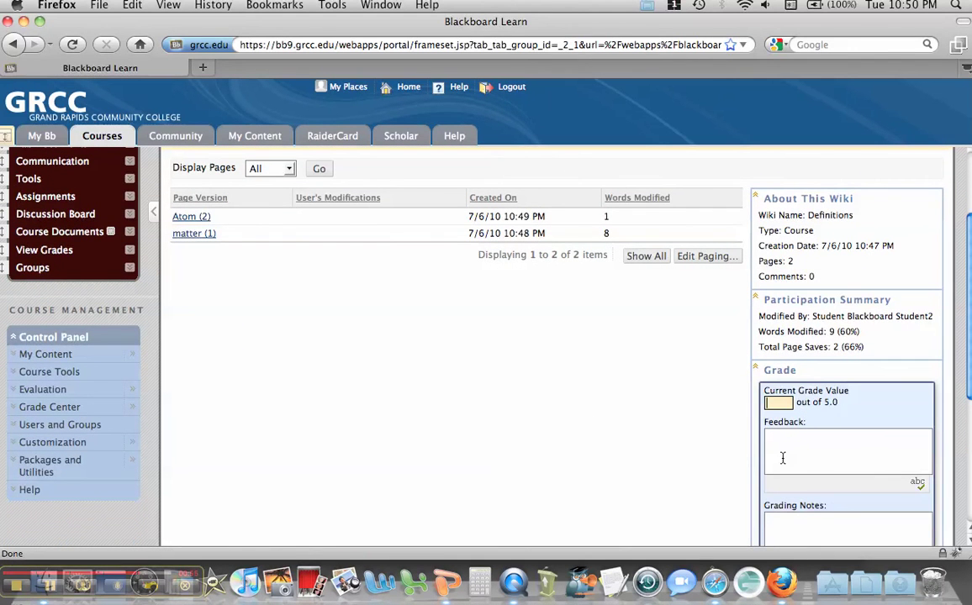
type("5")
left_click(782, 458)
type("gr")
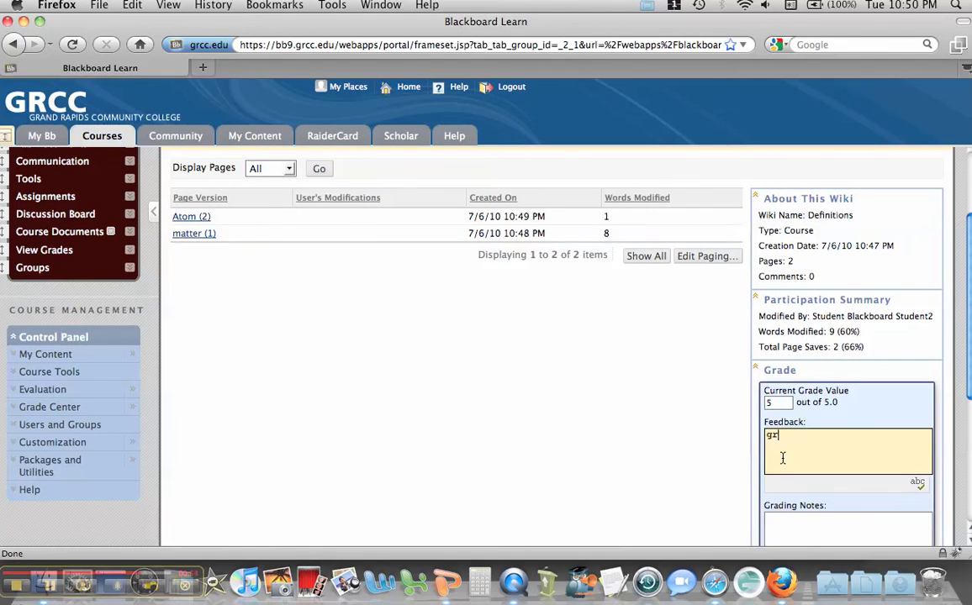
type("eat job")
scroll(781, 458, "down", 3)
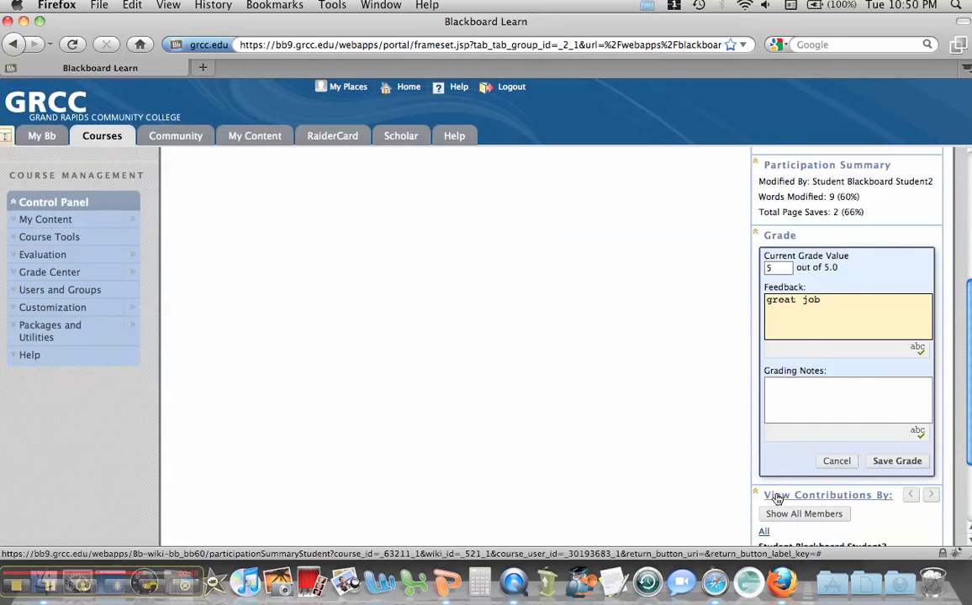
left_click(897, 461)
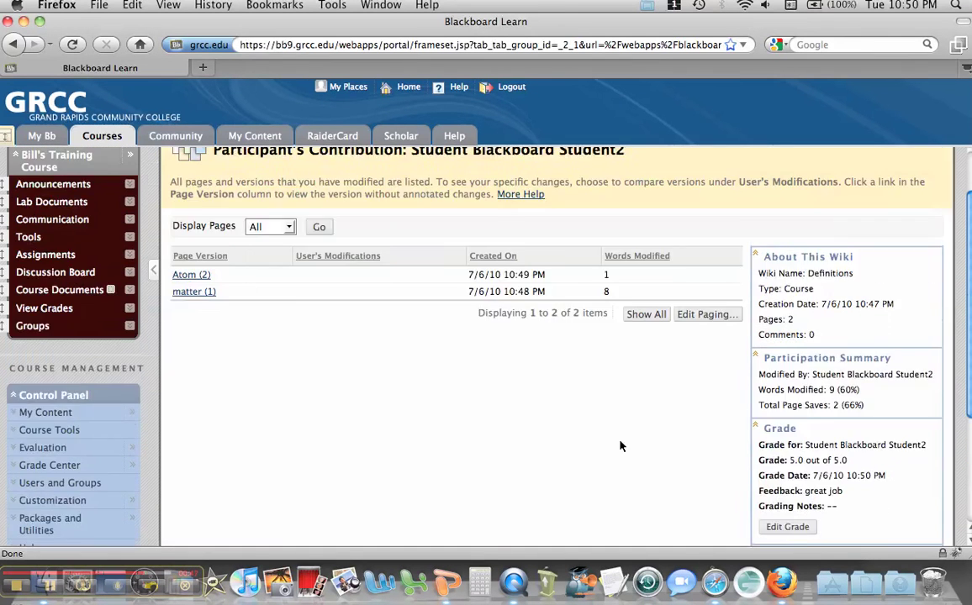
scroll(588, 437, "up", 2)
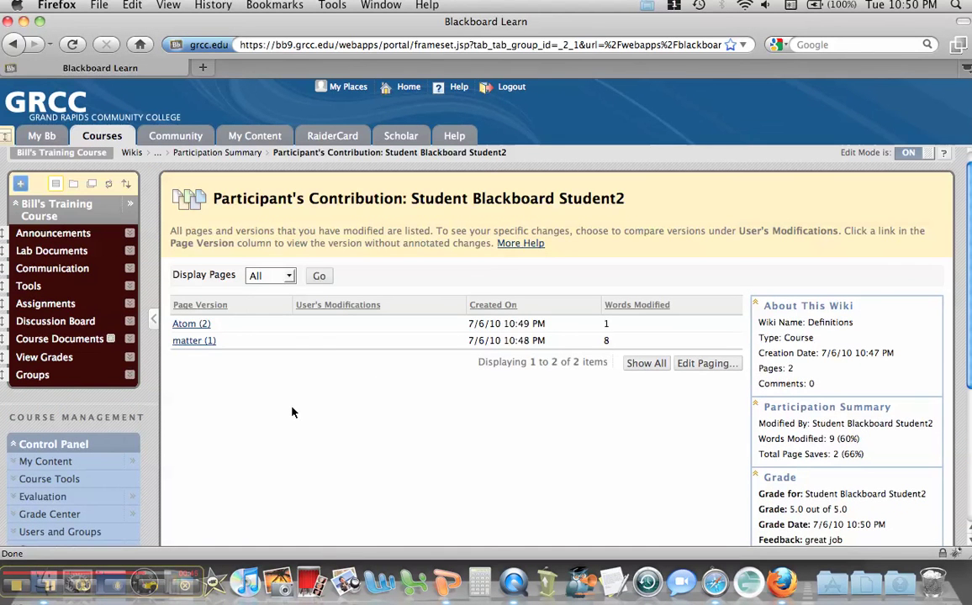